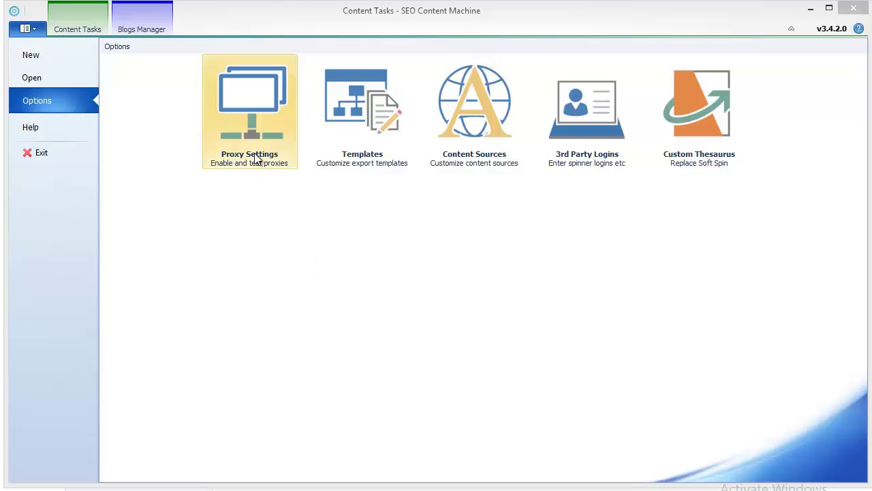
Open the Proxy Settings dialog from the Options page
left_click(255, 120)
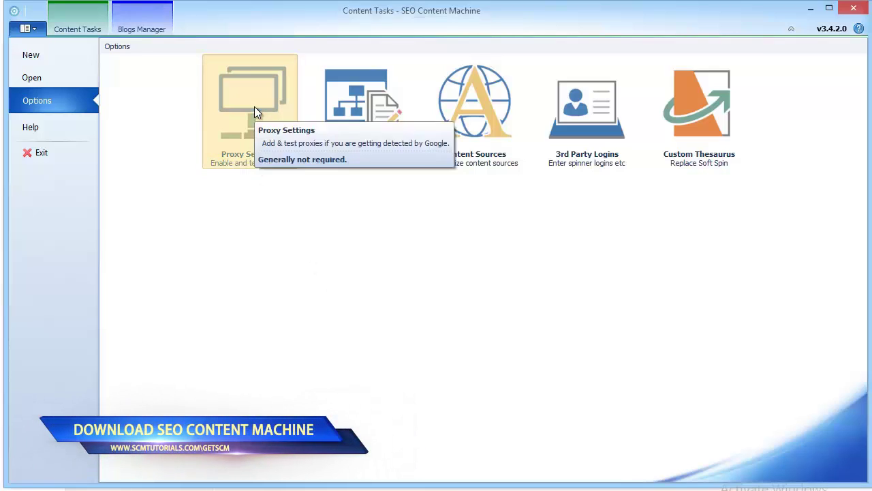
Replace the existing proxy list with the copied proxies and remove the trailing empty line
scroll(543, 218, "down", 2)
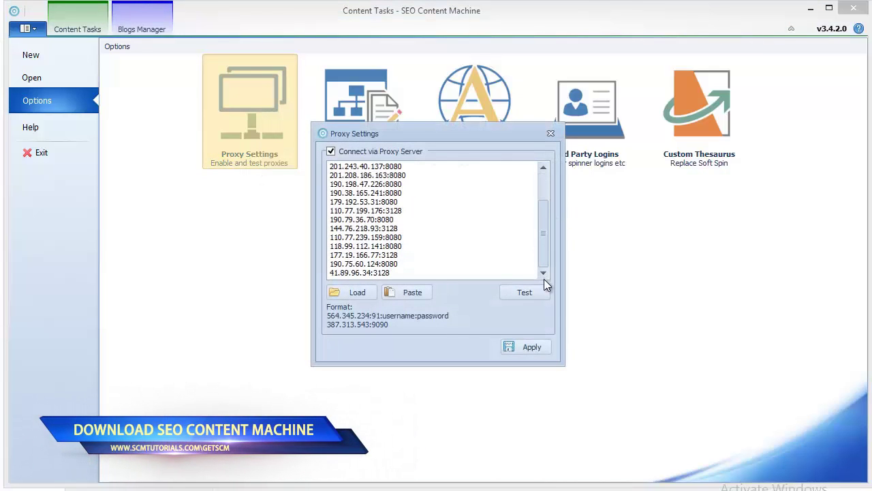
key("ctrl+a")
right_click(397, 194)
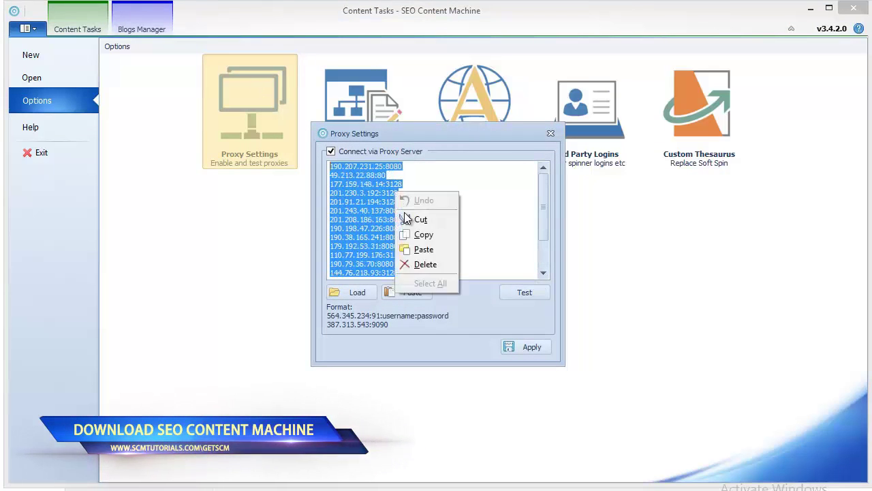
left_click(424, 249)
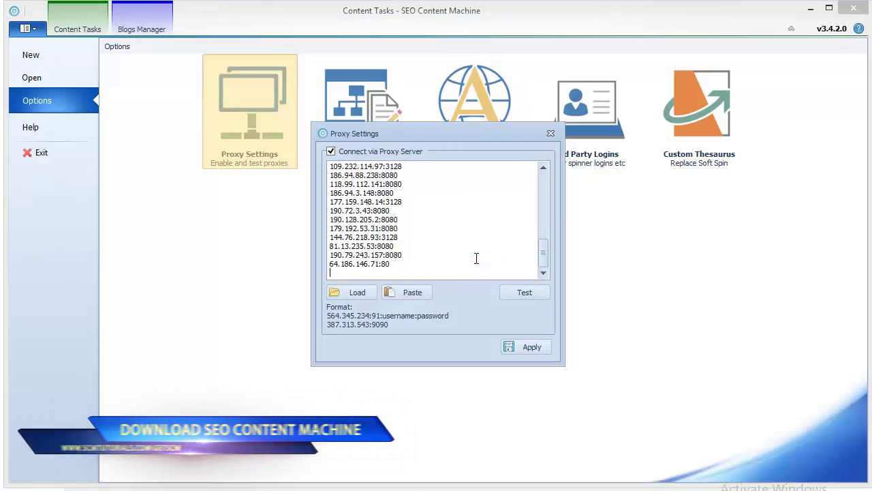
key("BackSpace")
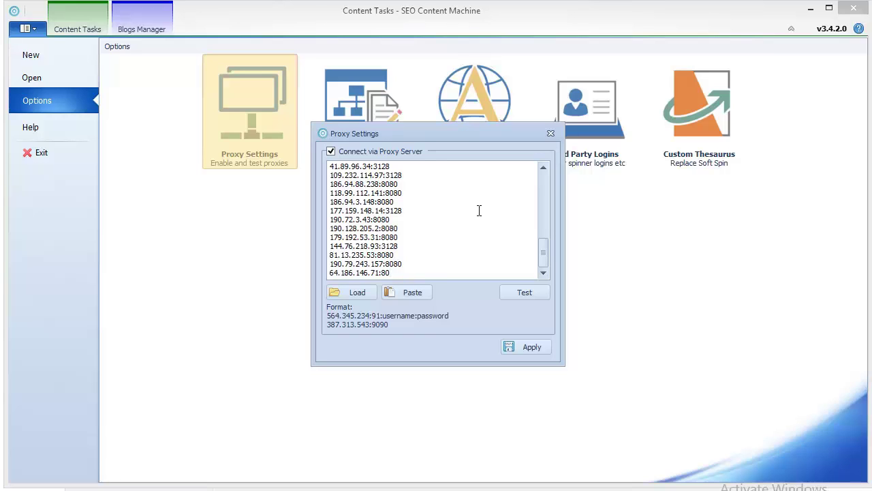
Review the pasted proxy lines, then bring up the Proxy Checker to test them
left_click_drag(544, 257, 534, 186)
left_click_drag(332, 166, 474, 329)
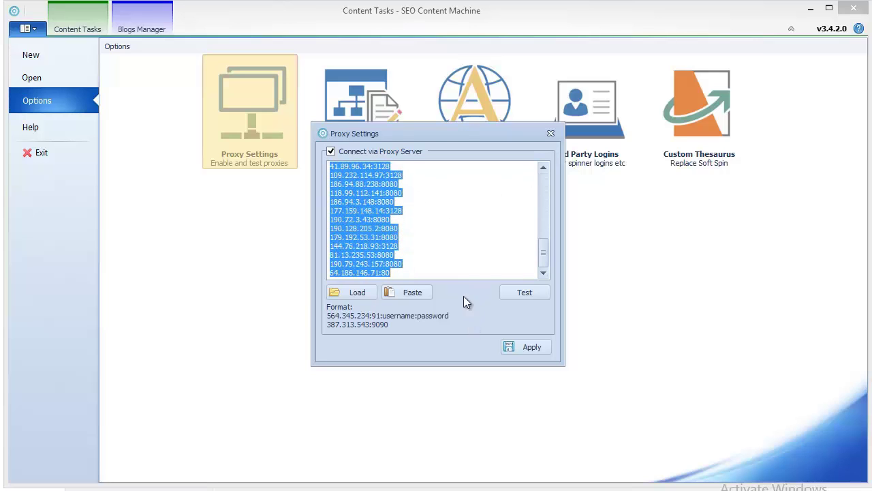
left_click(451, 271)
mouse_move(546, 258)
left_mouse_down()
mouse_move(546, 173)
mouse_move(544, 256)
left_mouse_up()
left_click_drag(460, 272, 275, 94)
left_click(471, 268)
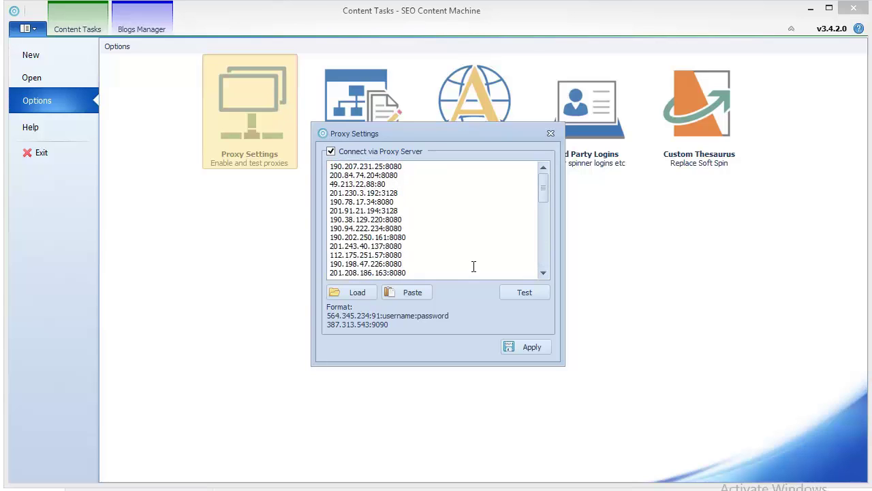
left_click(520, 293)
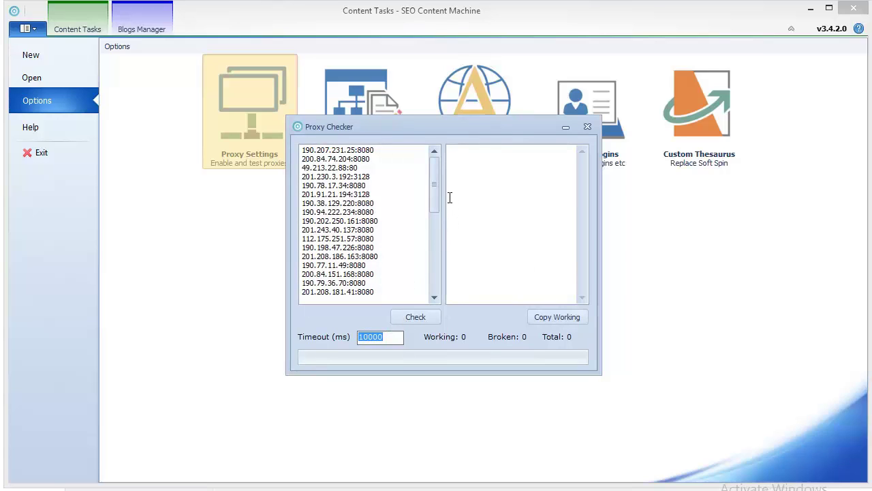
Check all 41 proxies at a 10000 ms timeout, giving 32 working and 9 broken
left_click(420, 317)
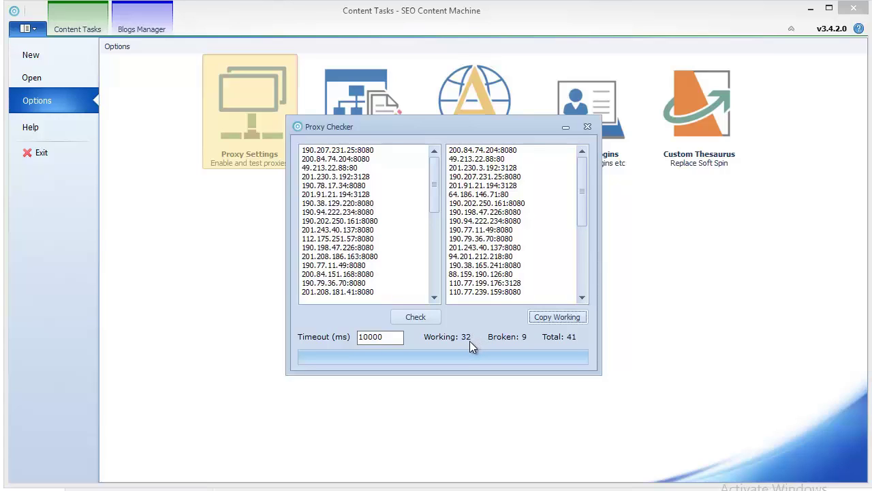
Lower the timeout to 1500 ms and recheck, leaving 14 working and 27 broken proxies
double_click(385, 339)
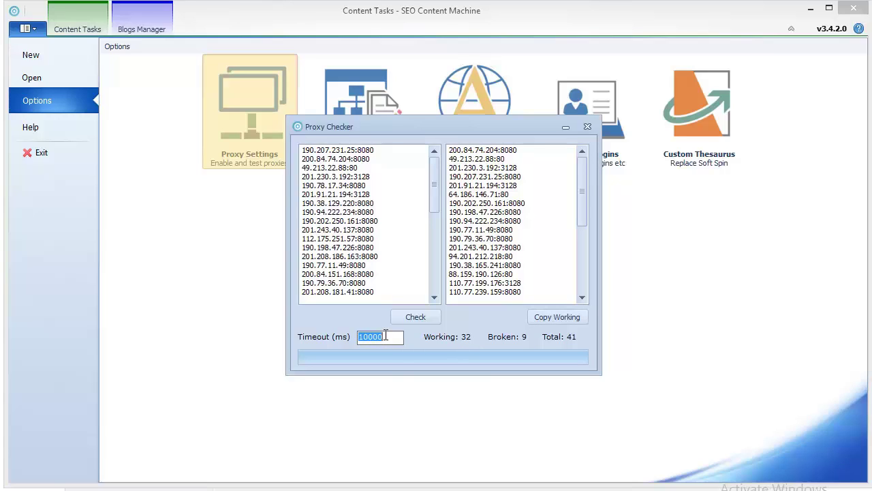
type("1500")
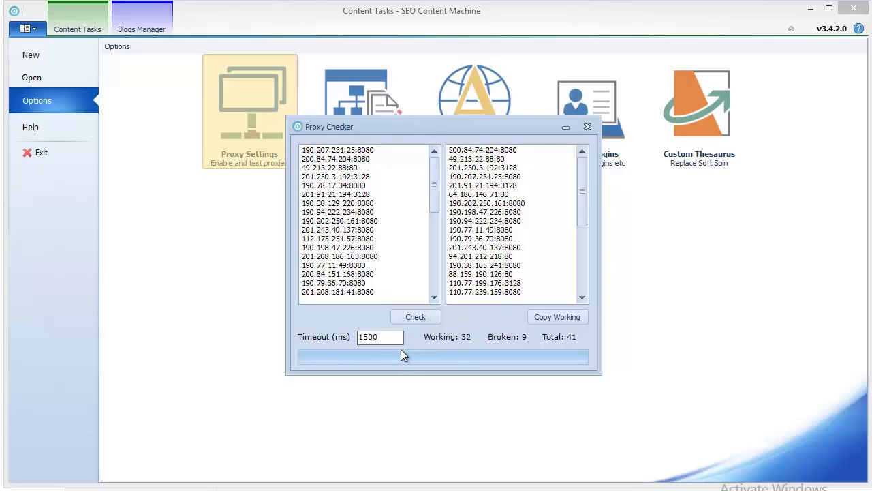
left_click(419, 317)
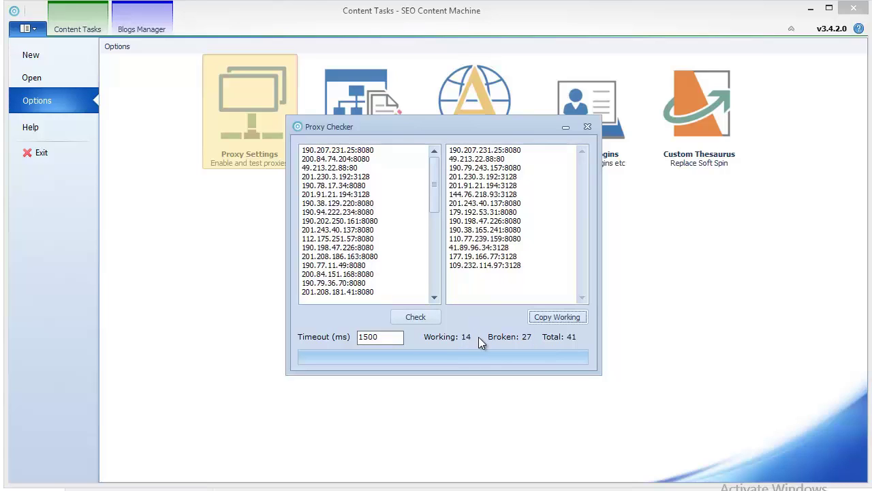
Copy the 14 working proxies, paste them over the proxy list, and apply the settings
left_click(551, 317)
left_click(587, 127)
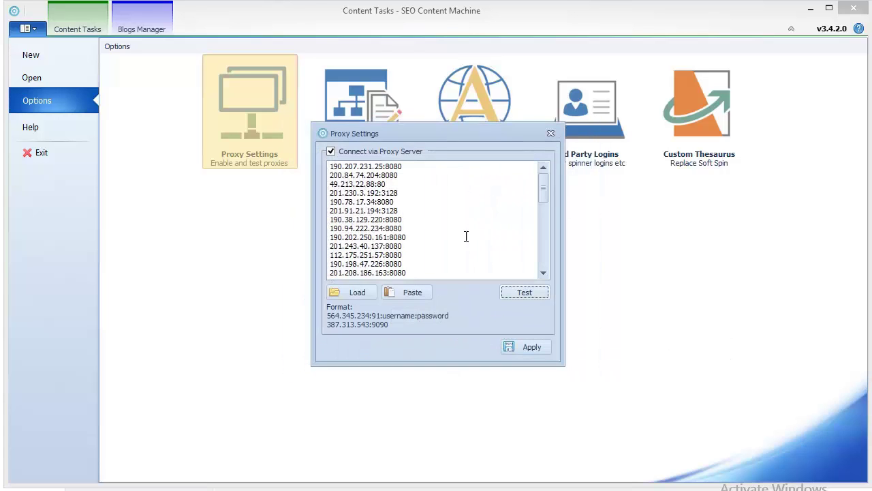
left_click(448, 269)
key("ctrl+a")
right_click(450, 270)
left_click(479, 325)
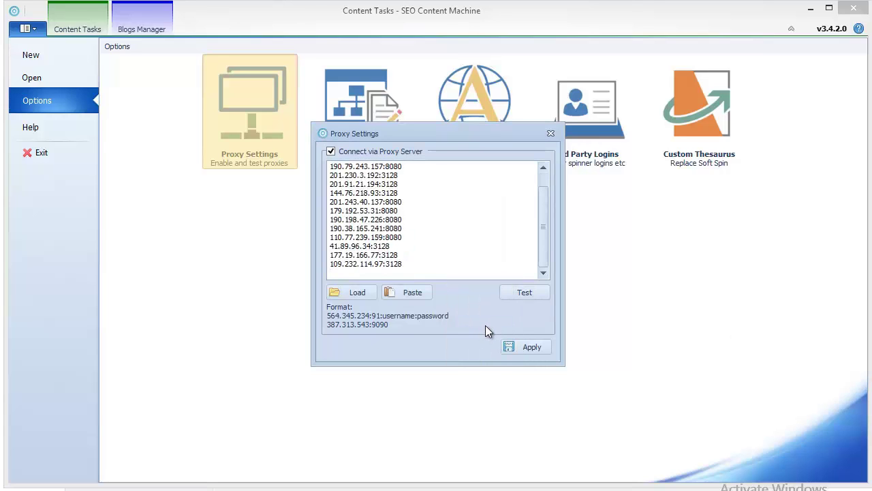
left_click_drag(547, 219, 545, 161)
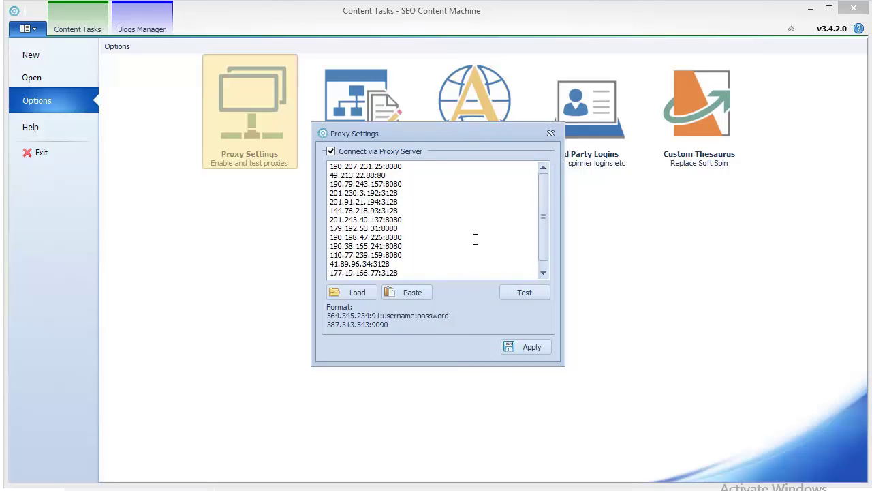
left_click(525, 348)
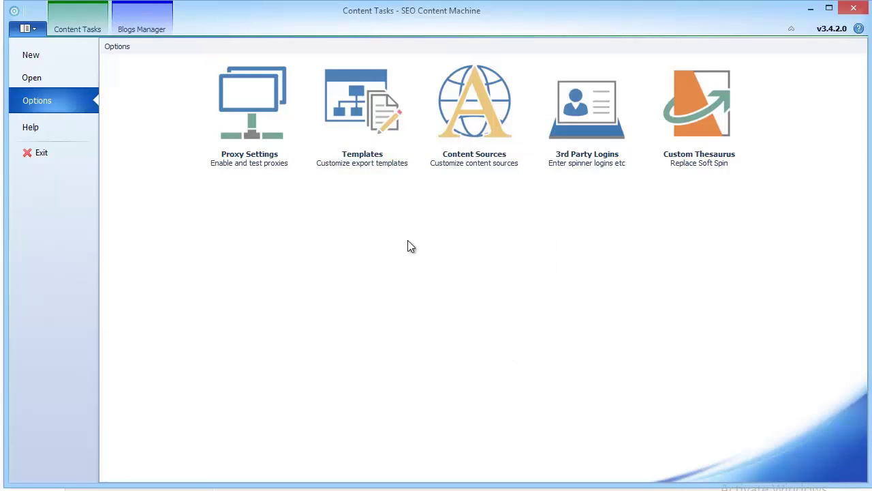
Open the export templates and browse them, from Article Kevo through GSA SER
left_click(373, 88)
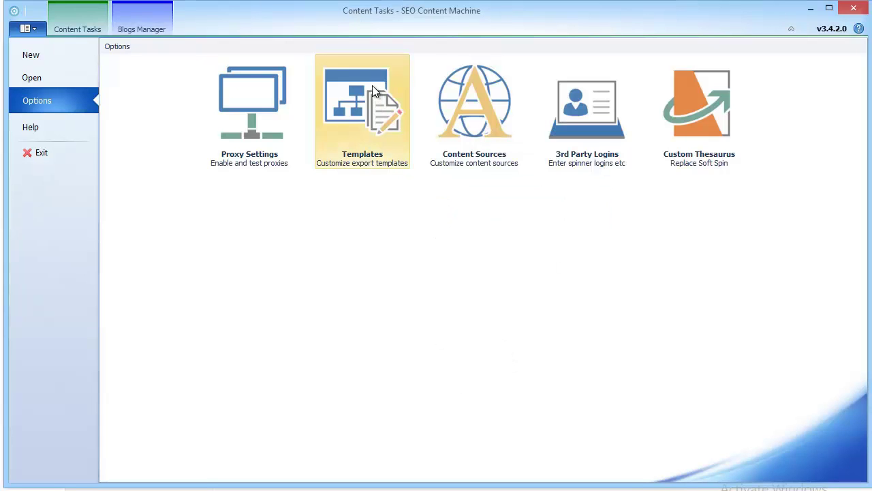
left_click_drag(372, 49, 377, 55)
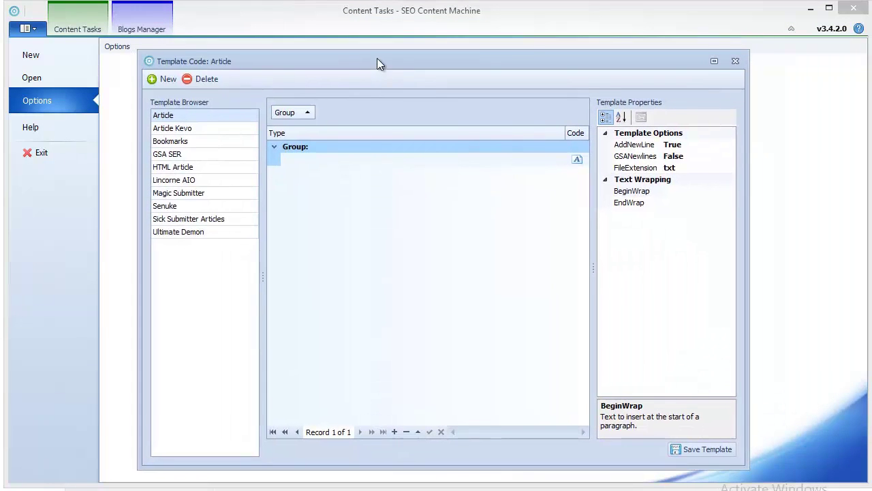
left_click(191, 120)
left_click(198, 210)
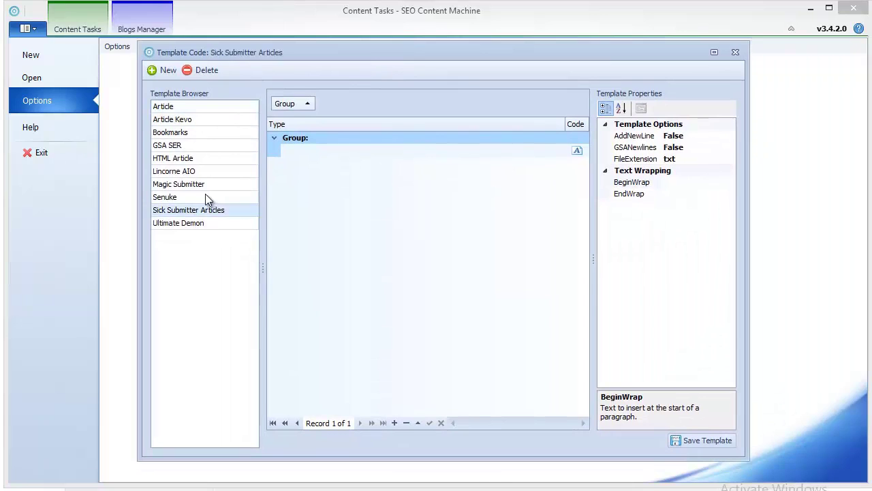
left_click(205, 196)
left_click(205, 184)
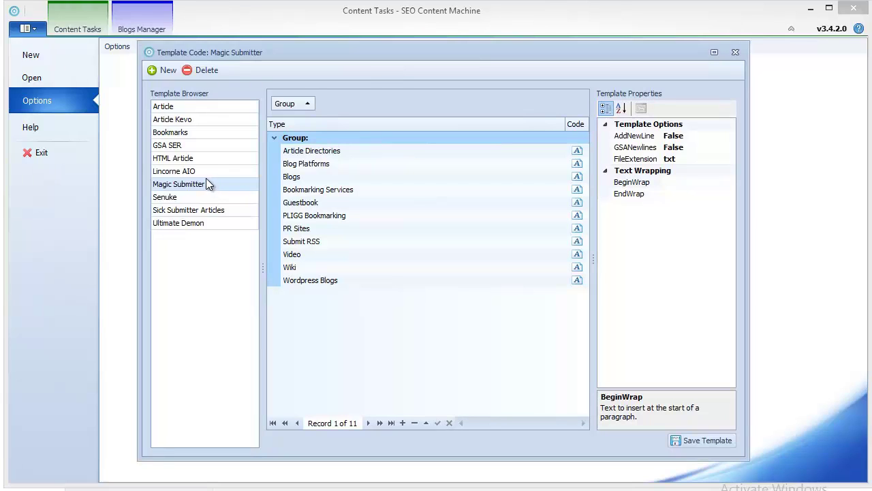
left_click(188, 171)
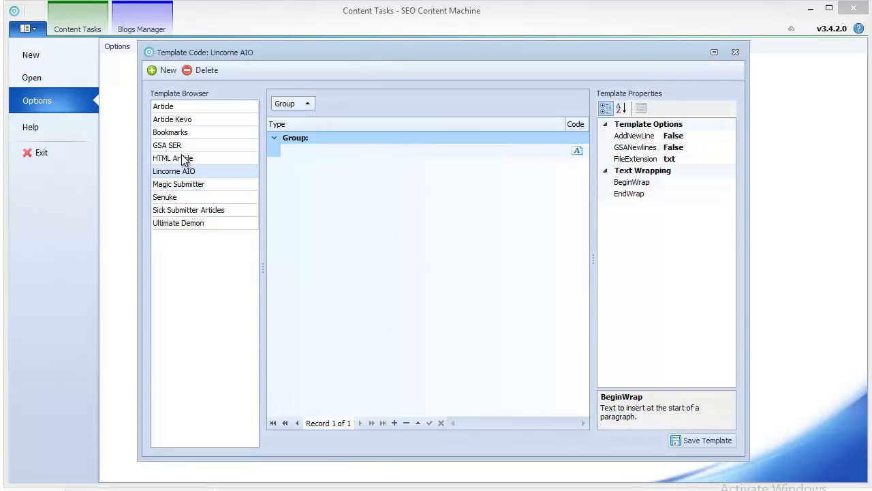
left_click(184, 158)
left_click(183, 146)
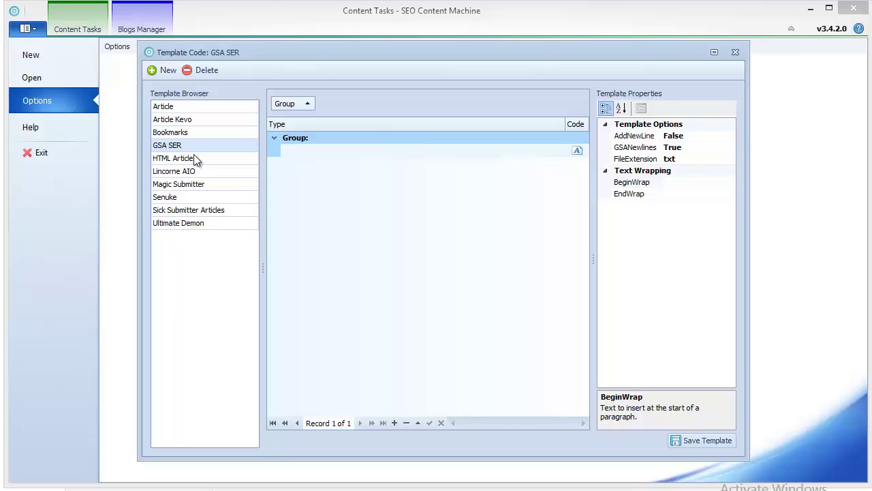
Review the templates again, including Bookmarks, and finish on Ultimate Demon
left_click(175, 121)
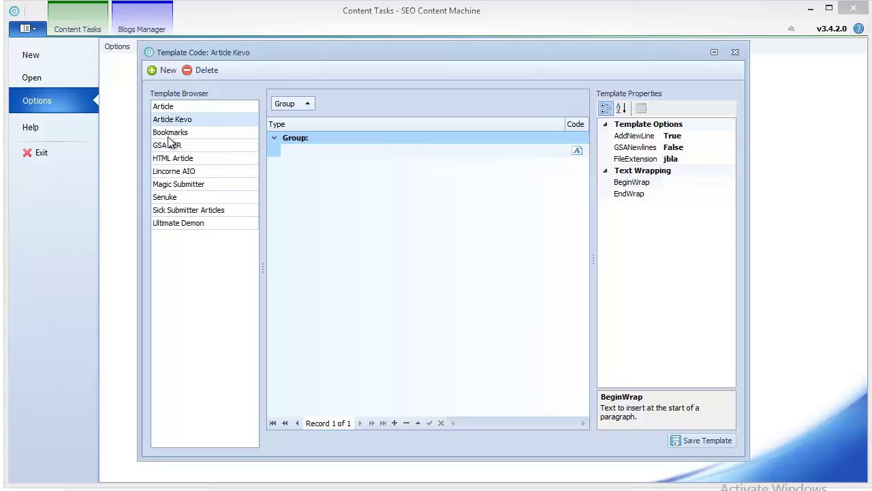
left_click(169, 134)
left_click(167, 148)
left_click(176, 171)
left_click(180, 195)
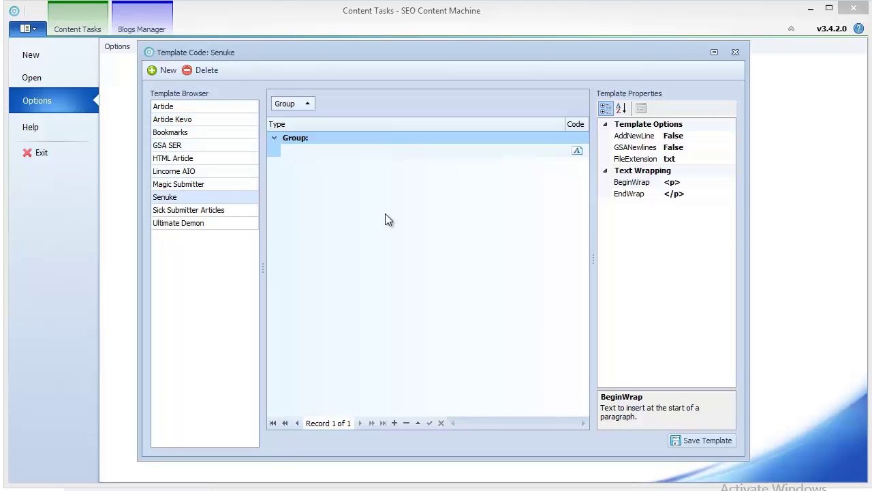
left_click(189, 209)
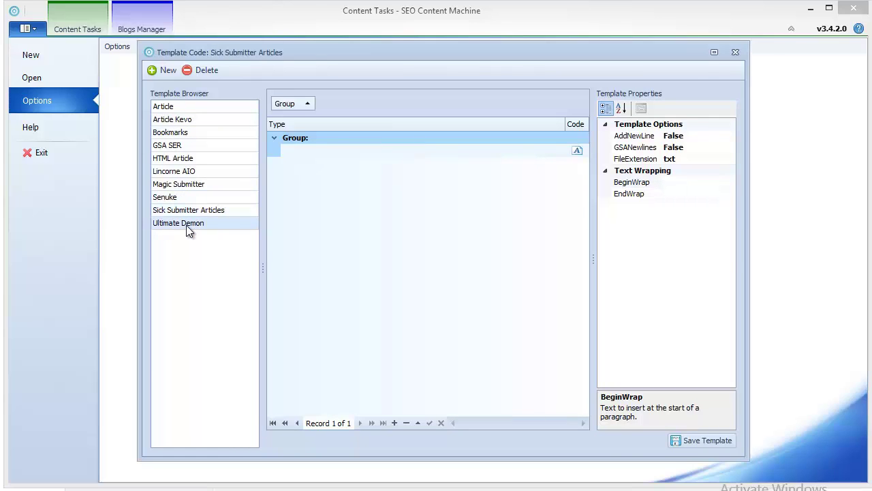
left_click(187, 223)
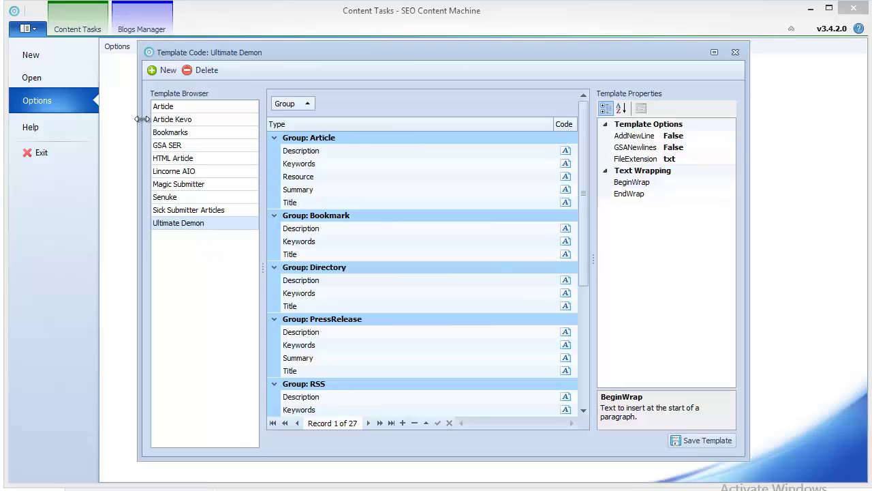
Start a new template, then cancel its name prompt
left_click(158, 72)
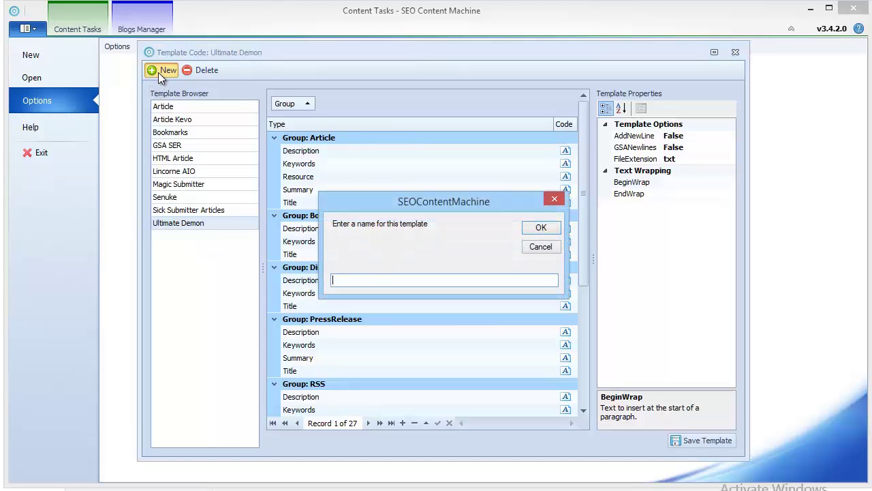
left_click(551, 247)
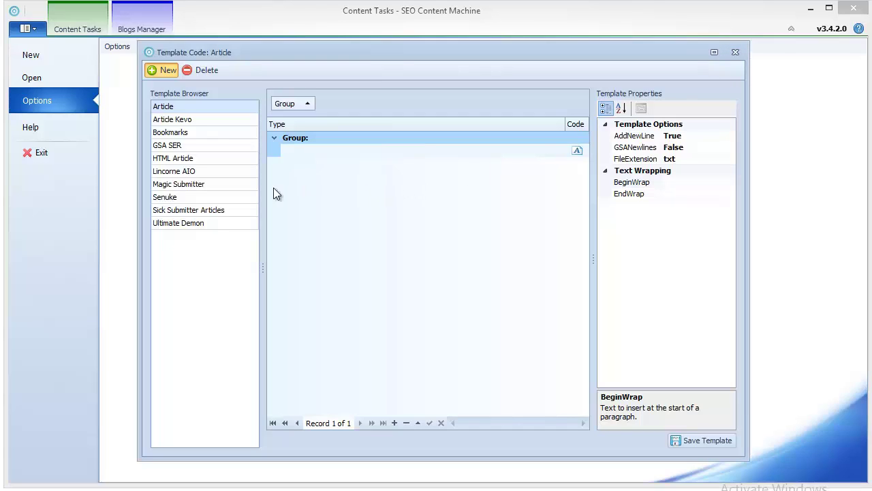
Close the templates window and open Content Sources, scrolling to the Tech and Web 2.0 groups
left_click(740, 55)
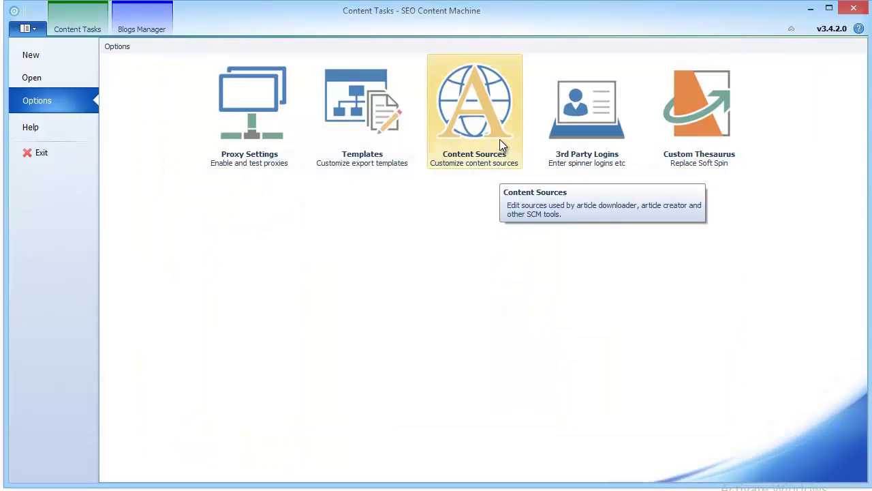
left_click(488, 125)
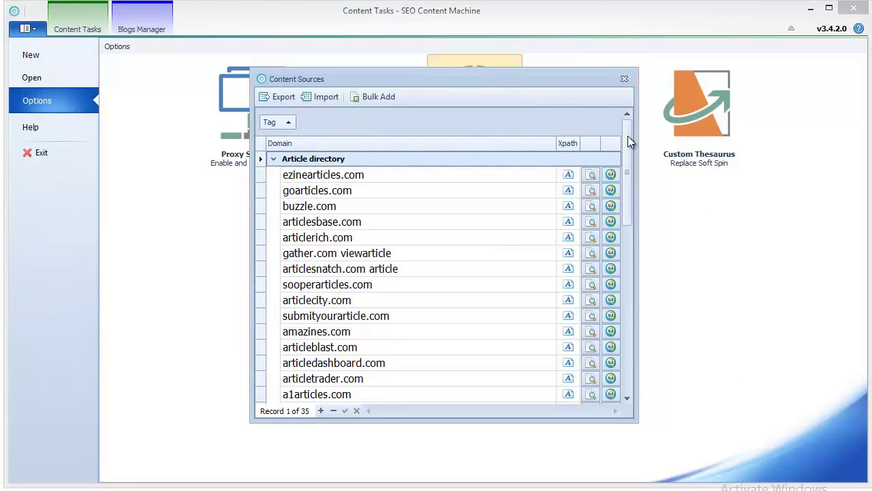
left_click_drag(628, 135, 605, 322)
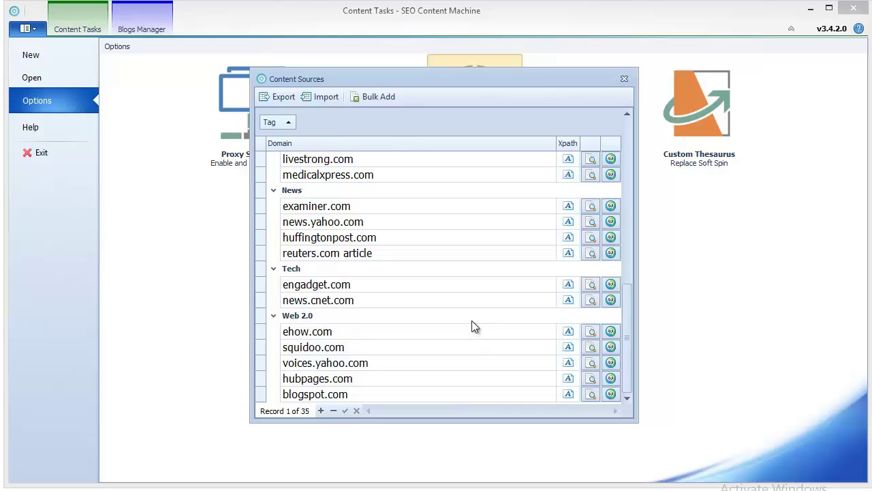
left_click(365, 96)
left_click_drag(377, 127, 474, 128)
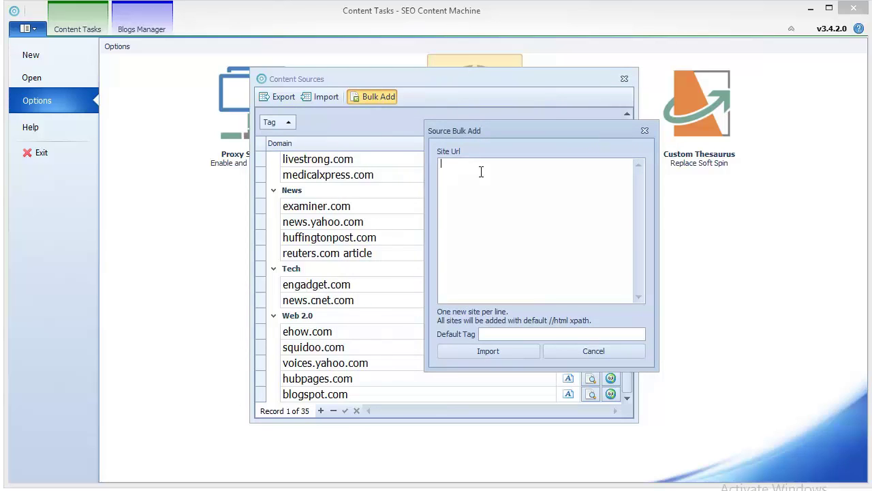
type("www.life")
type("hacker.com")
type("Tech")
left_click(496, 351)
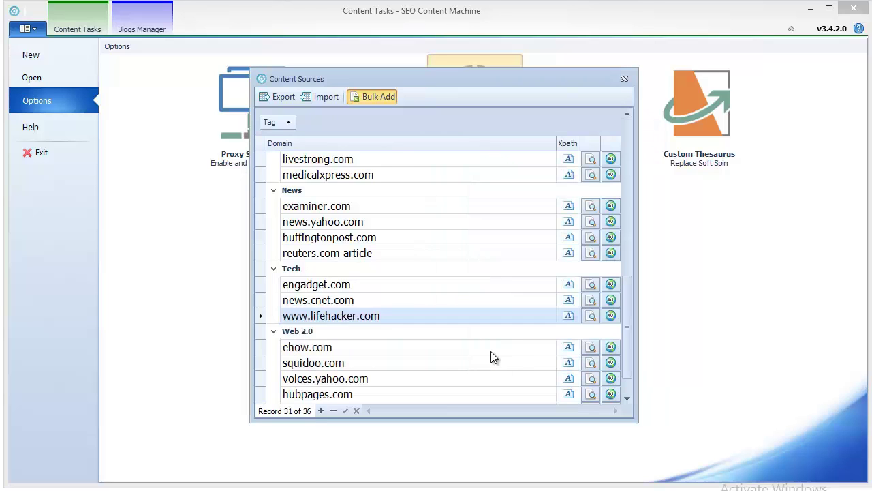
left_click(313, 315)
left_click_drag(313, 316, 282, 317)
key("Delete")
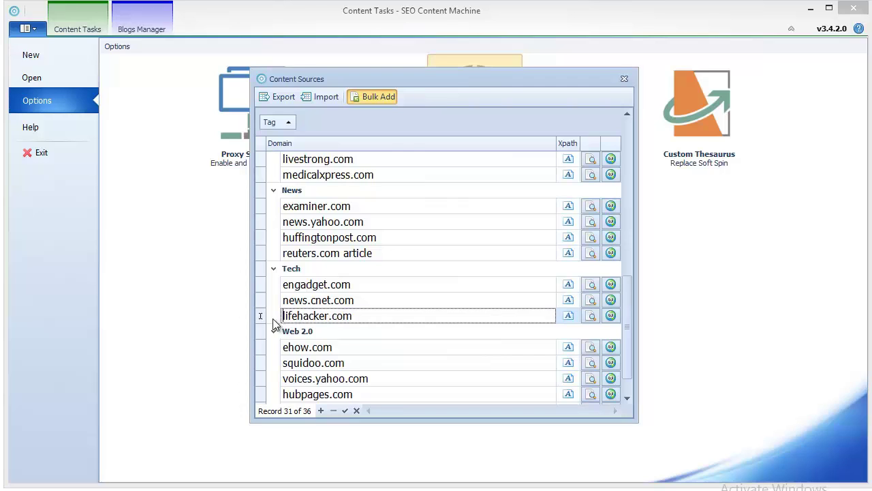
left_click(505, 320)
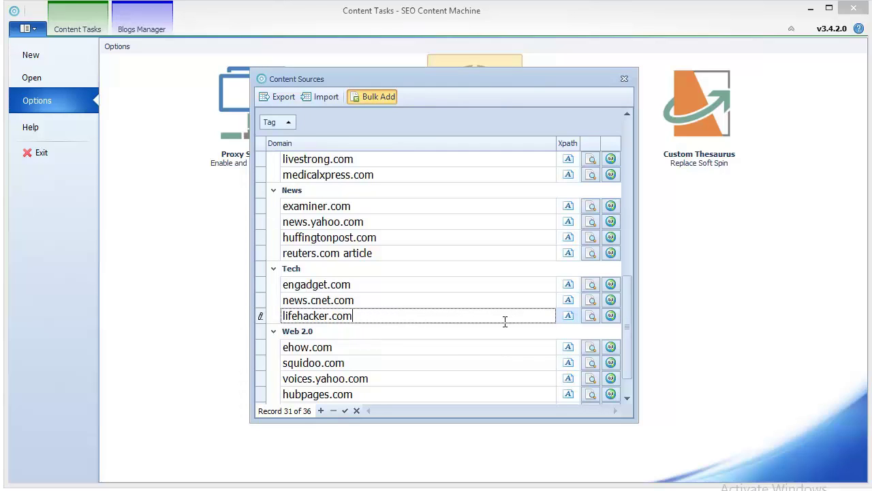
Test lifehacker.com with keyword 'antirirus' and close the 'Five Best Antivirus Applications' preview
left_click(592, 317)
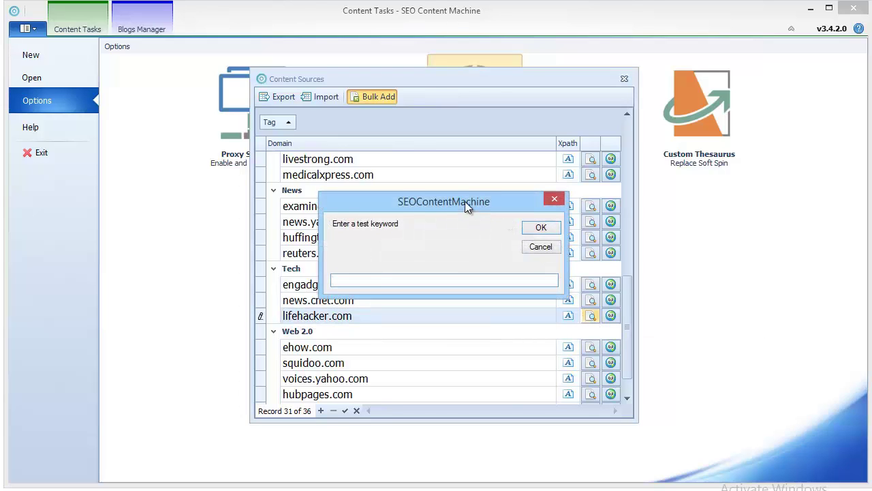
type("antir")
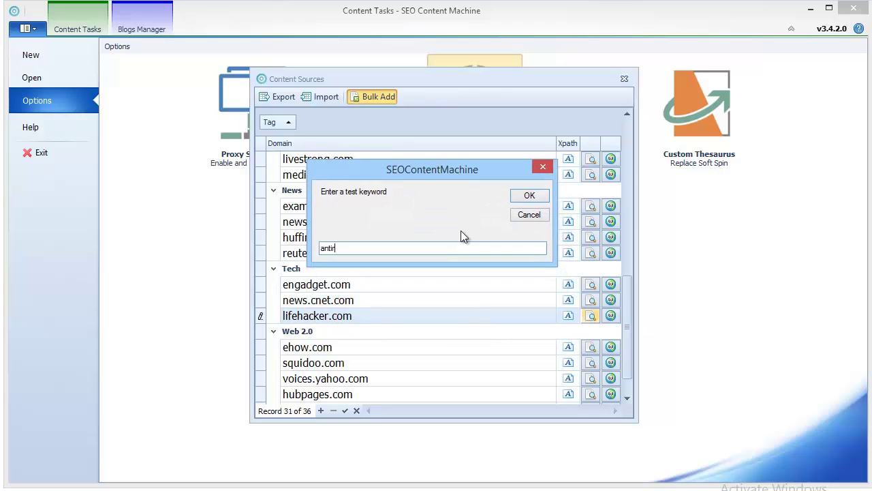
type("irus")
key("Return")
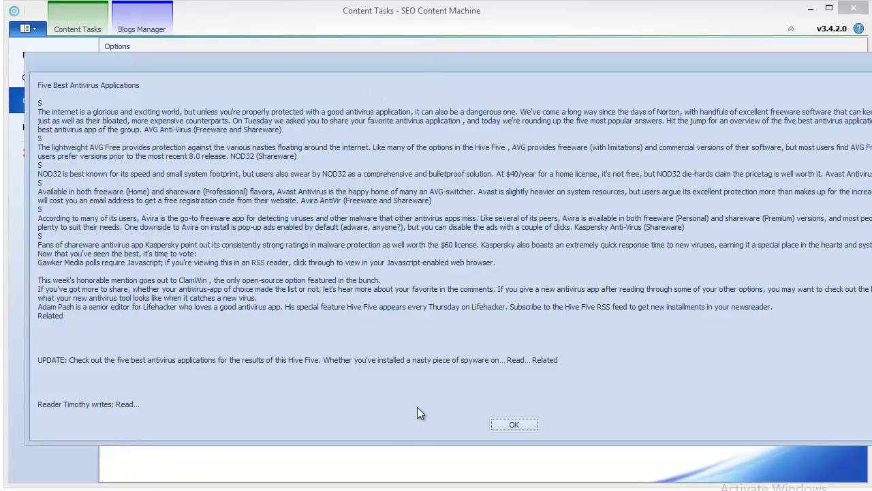
mouse_move(496, 74)
left_mouse_down()
mouse_move(447, 174)
mouse_move(438, 167)
mouse_move(450, 164)
mouse_move(465, 77)
mouse_move(486, 66)
left_mouse_up()
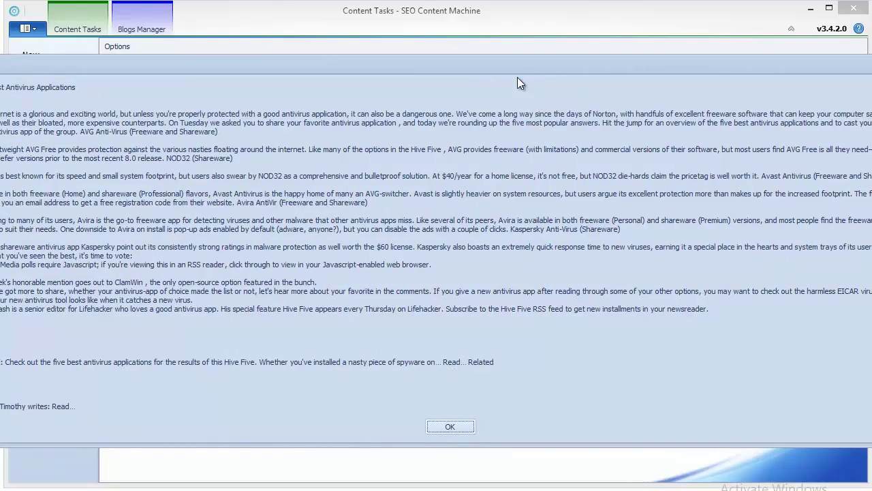
left_click(452, 427)
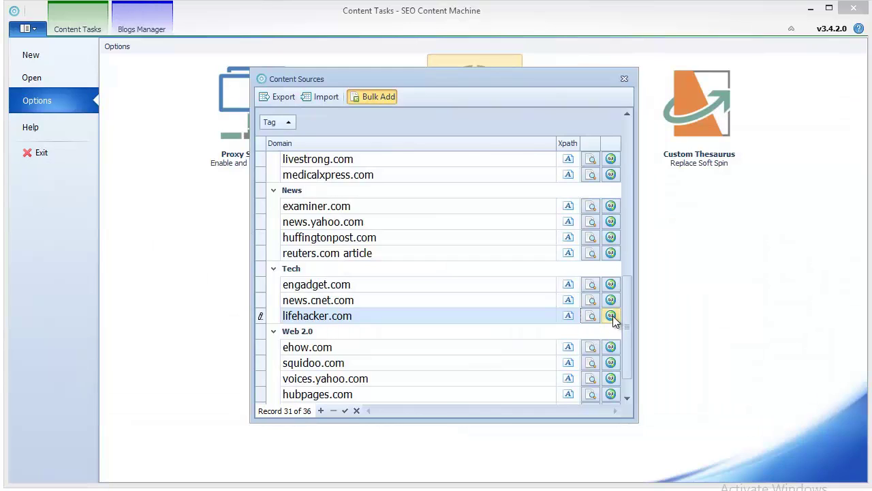
Run a Bing site search of lifehacker.com for the keyword 'android'
left_click(611, 316)
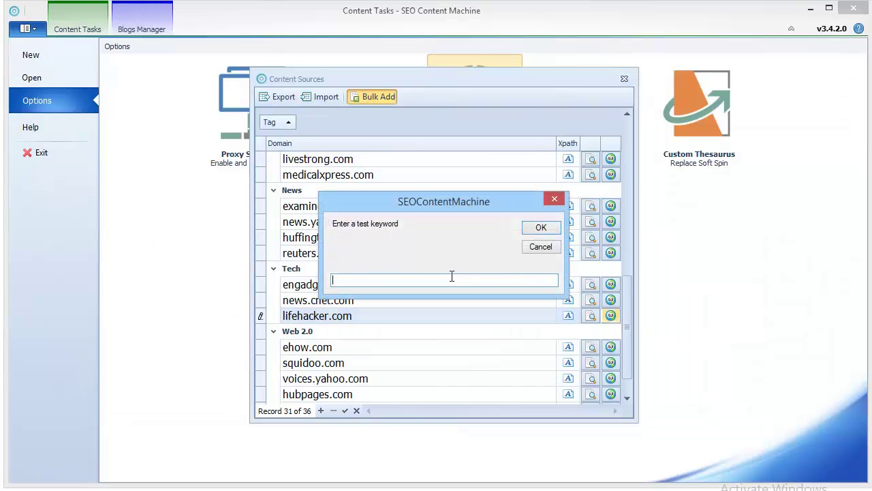
type("android")
key("Return")
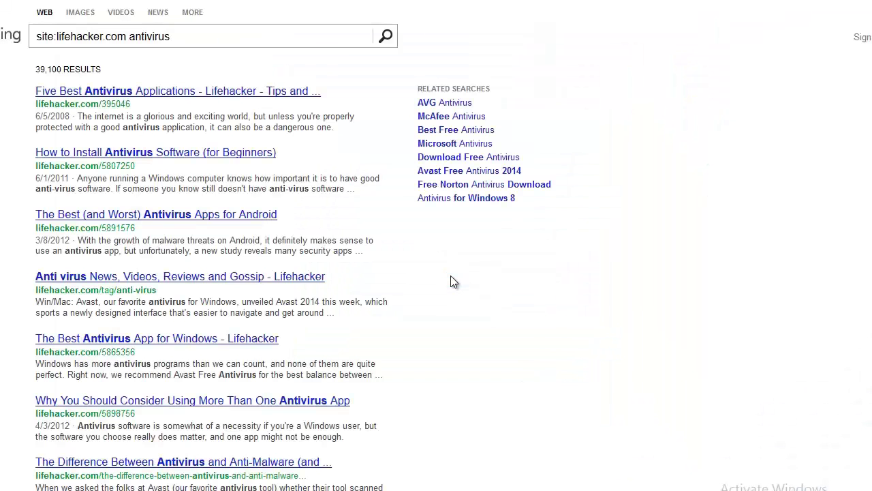
Edit the site:lifehacker.com query to antivirus and scroll the results down to related searches
left_click_drag(36, 36, 124, 39)
left_click(44, 38)
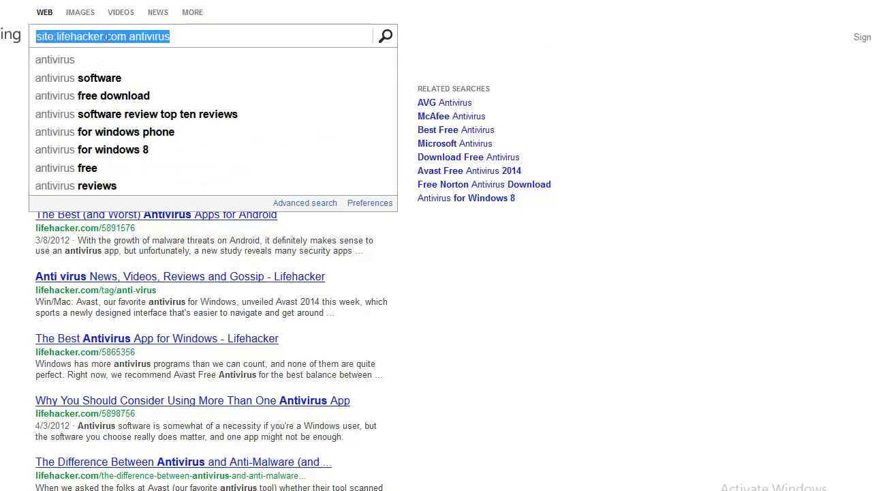
left_click(49, 32)
key("Escape")
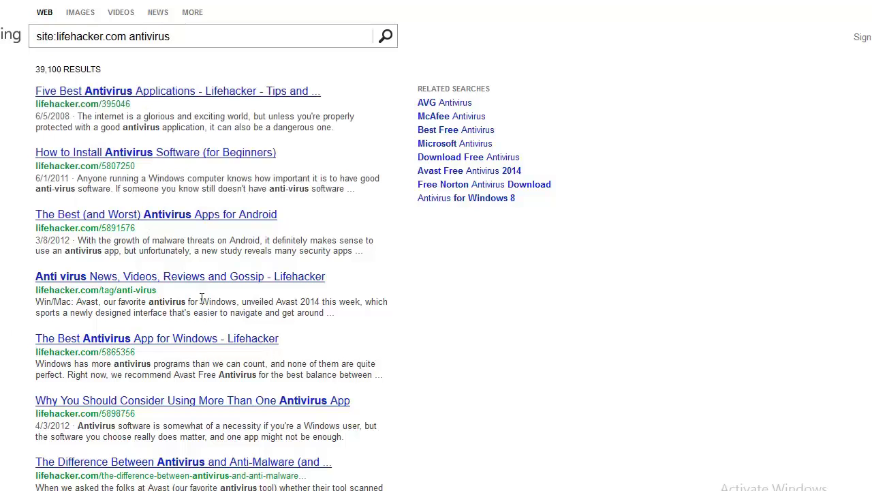
scroll(200, 296, "down", 5)
scroll(169, 293, "down", 1)
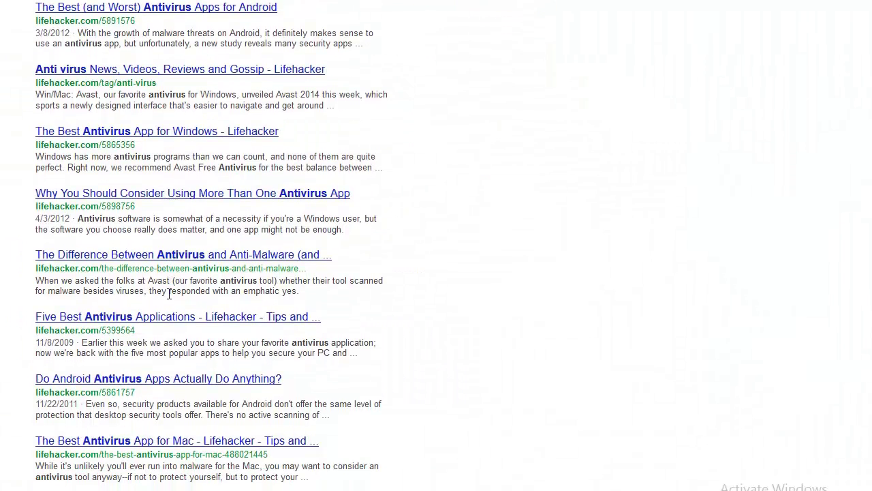
scroll(169, 294, "down", 3)
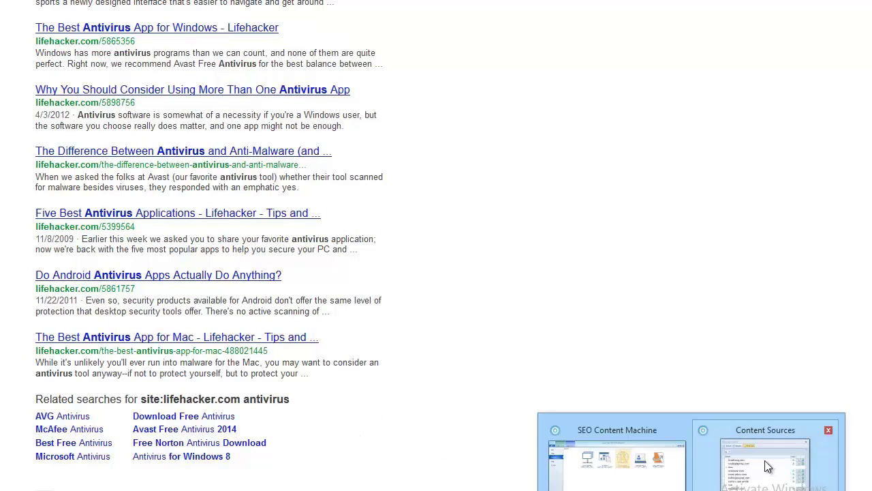
Return to the Content Sources list and scroll down a row to show lifehacker.com under Tech
left_click(767, 466)
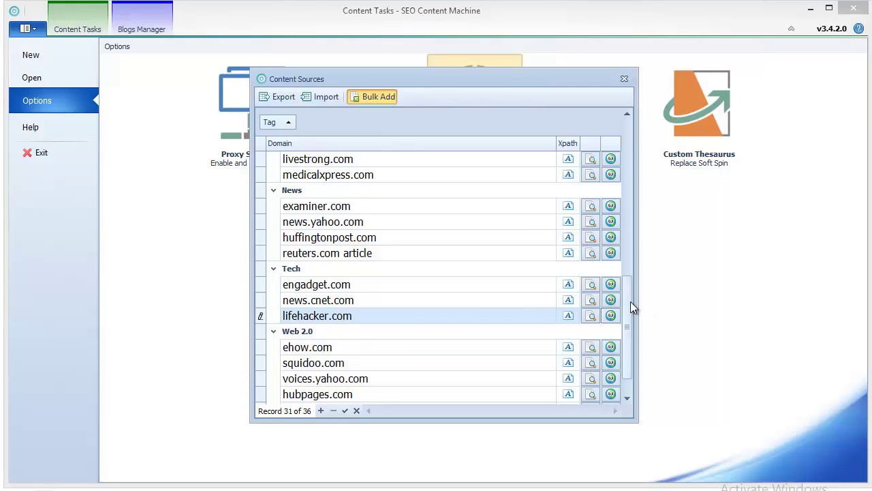
left_click_drag(627, 301, 629, 304)
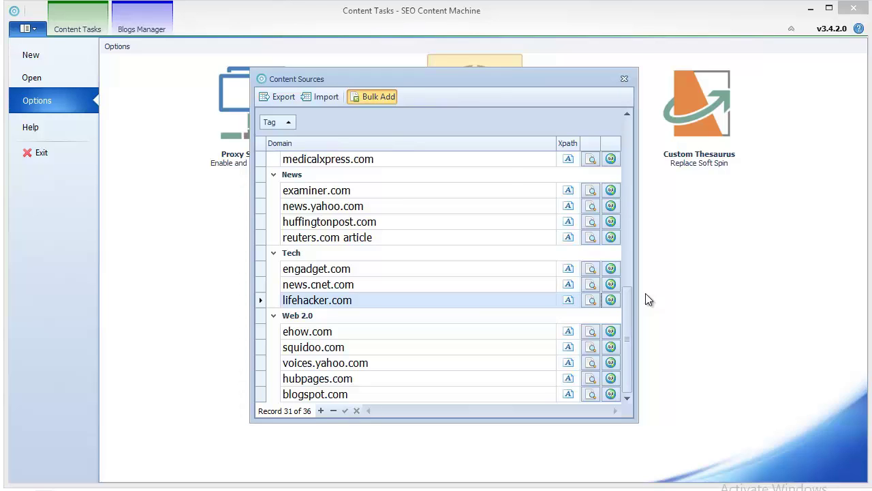
Close Content Sources, open 3rd Party Logins, and view the SpinnerChief and CopyScape login settings
left_click(625, 78)
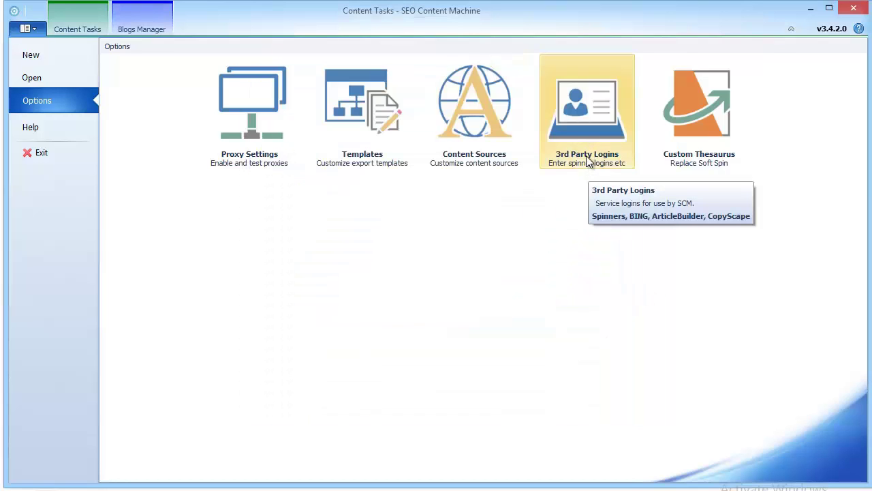
left_click(586, 154)
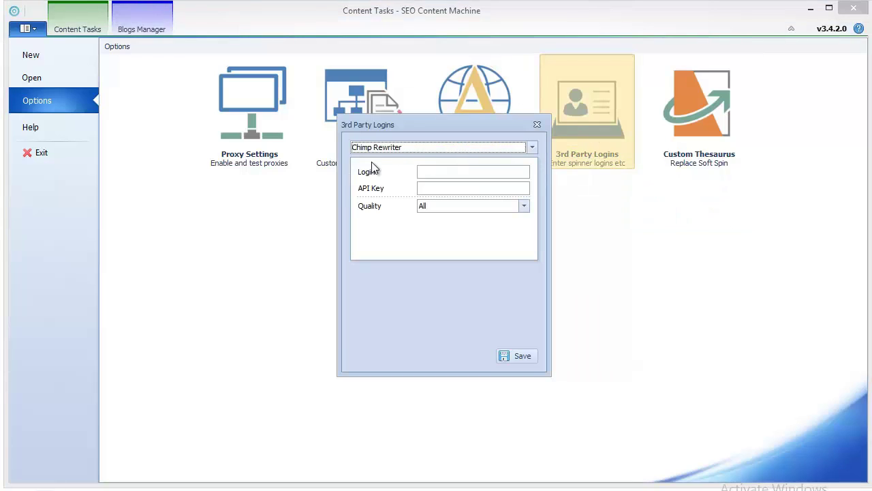
left_click(377, 148)
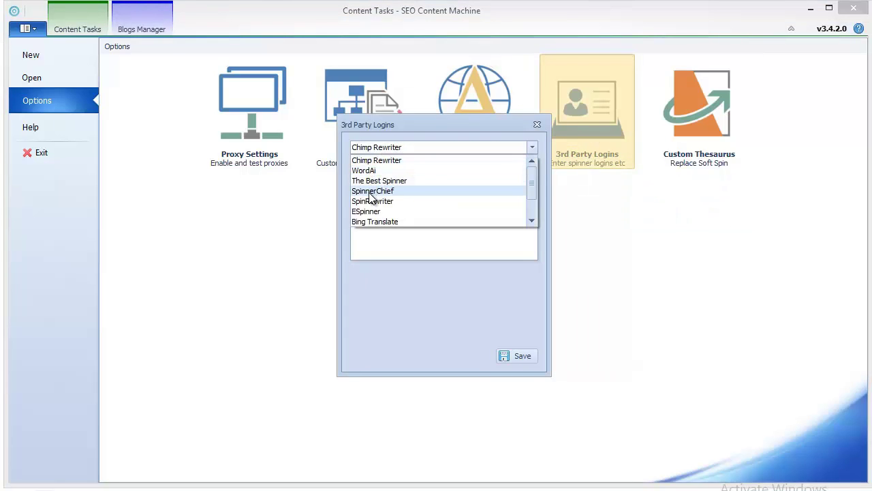
left_click(370, 192)
left_click(377, 147)
scroll(381, 225, "down", 1)
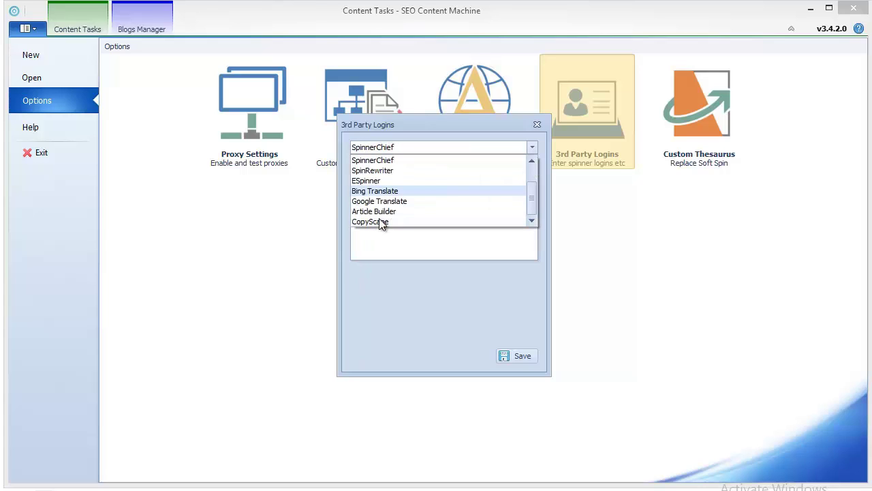
left_click(381, 223)
Check the WordAi and SpinRewriter login settings, then close the 3rd Party Logins dialog
scroll(292, 242, "down", 1)
left_click(291, 244)
left_click(276, 175)
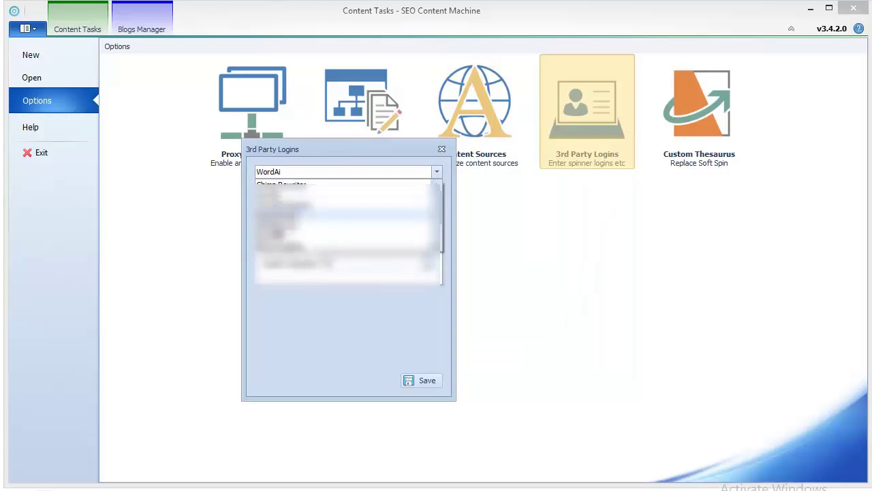
left_click(293, 225)
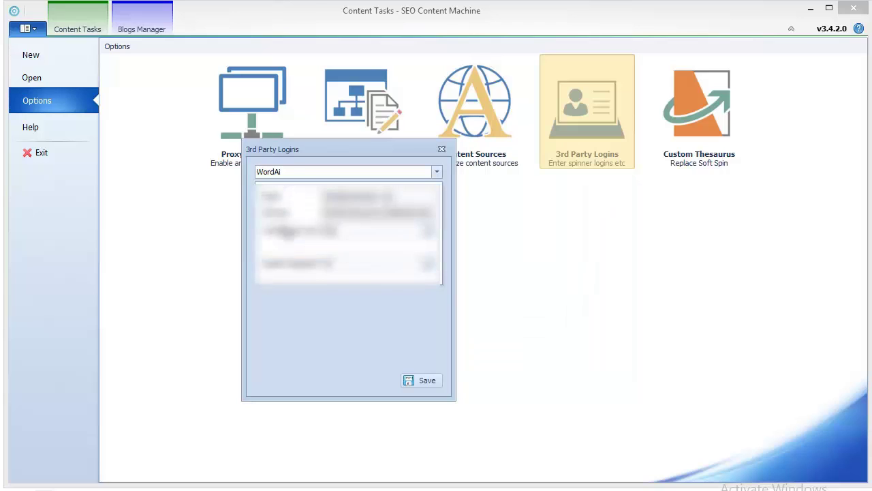
left_click(287, 174)
left_click(286, 195)
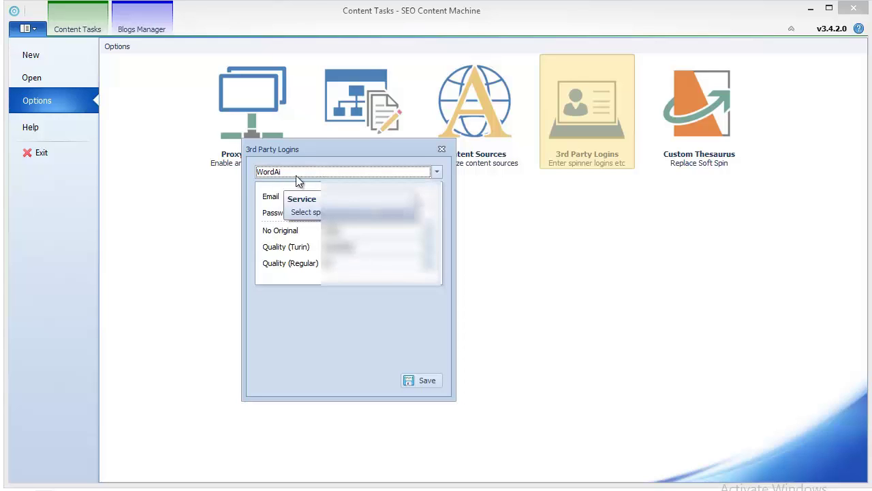
left_click_drag(377, 148, 430, 152)
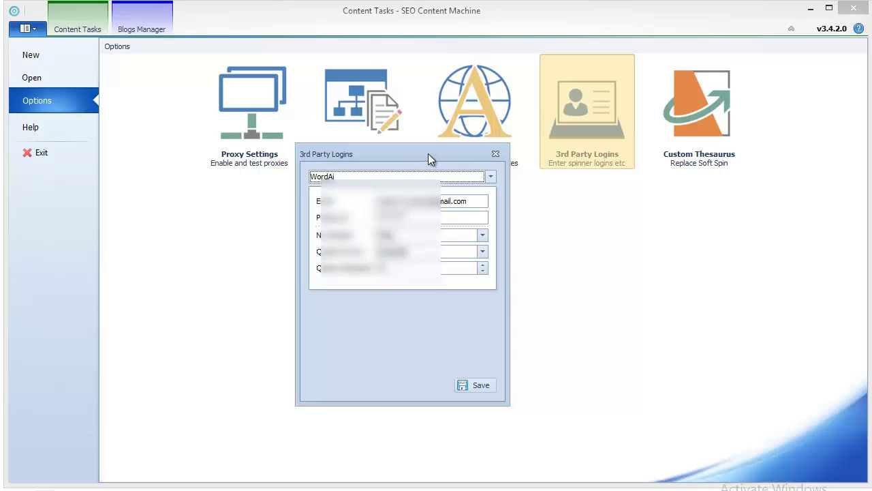
left_click(496, 155)
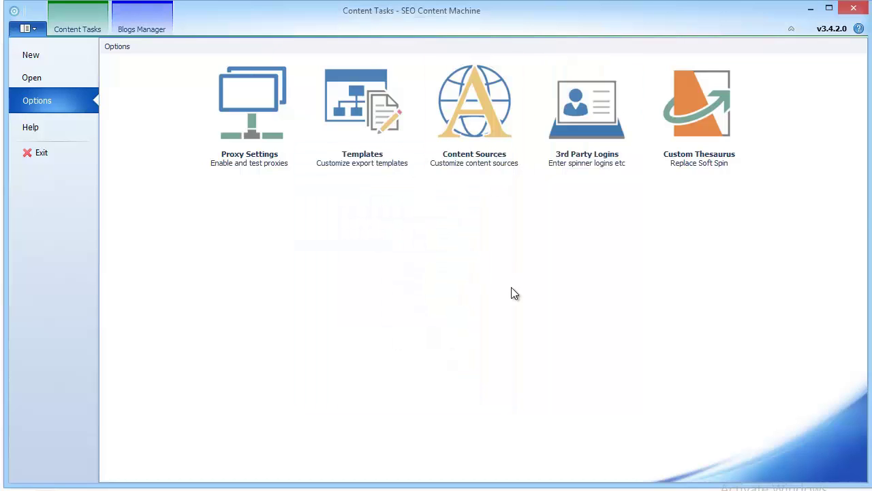
left_click(712, 136)
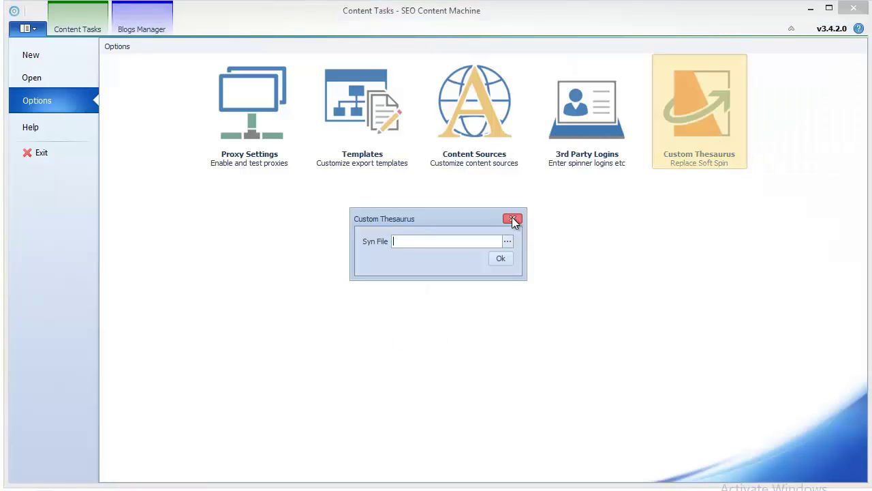
left_click(512, 219)
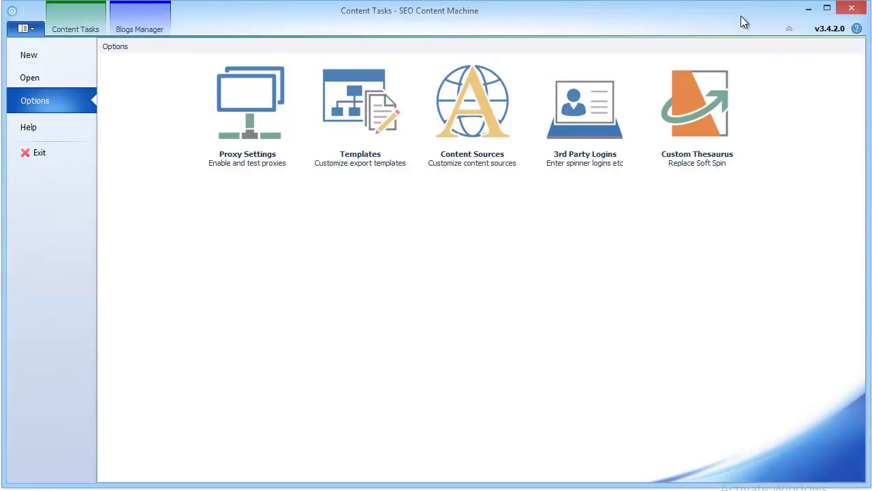
left_click(719, 150)
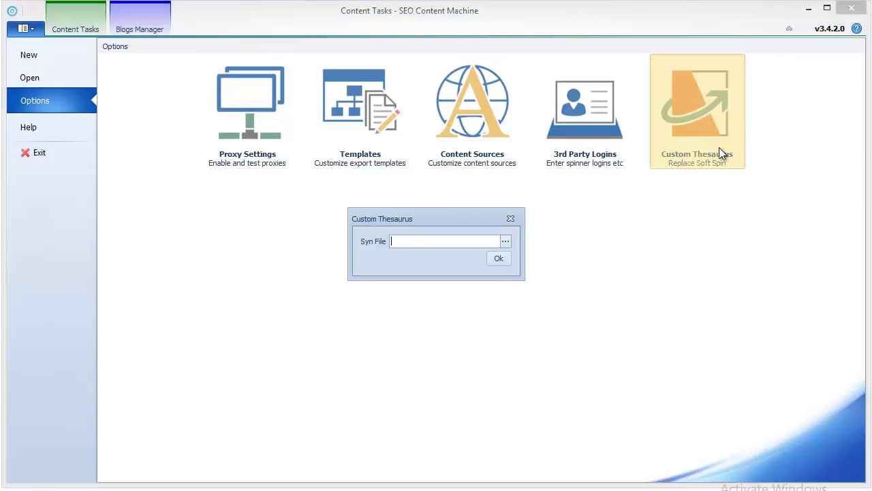
left_click(514, 219)
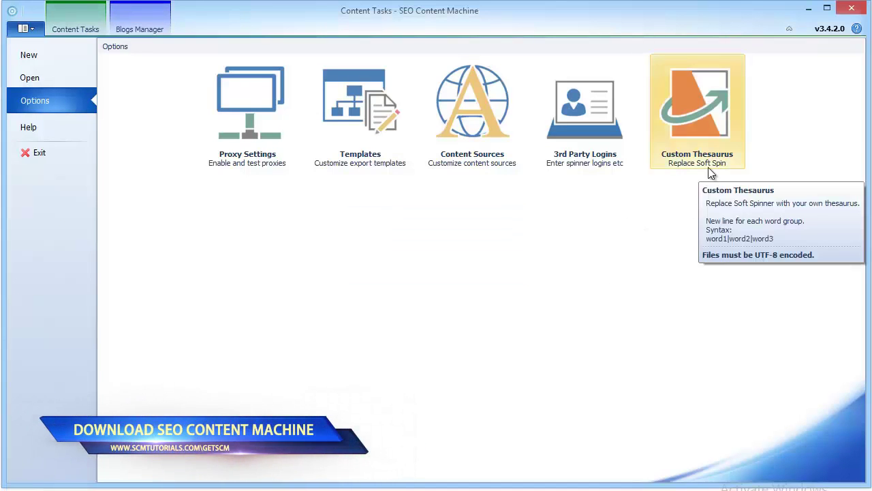